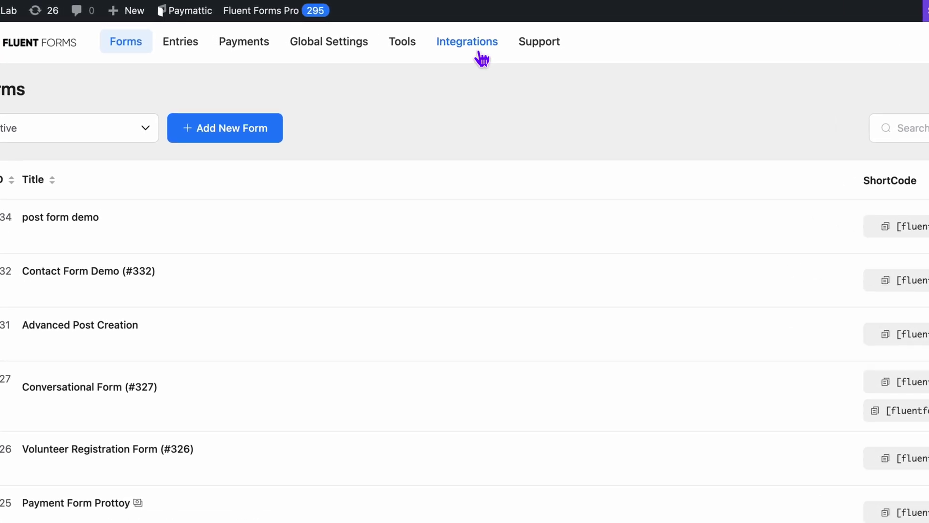
- Search the Integrations modules for 'Disco' and switch the Discord module to Enabled
{"action": "left_click", "coordinate": [479, 54]}
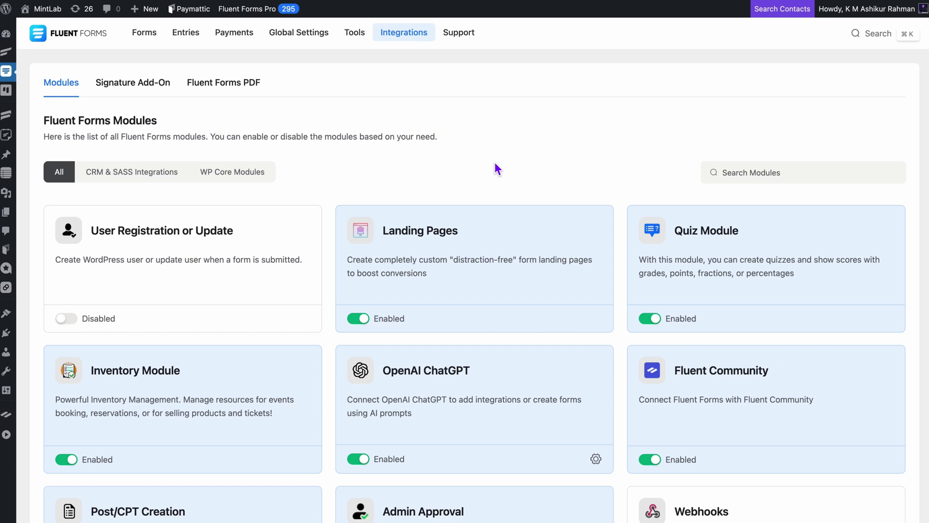
{"action": "scroll", "coordinate": [496, 168], "scroll_direction": "down", "scroll_amount": 6}
{"action": "scroll", "coordinate": [495, 163], "scroll_direction": "down", "scroll_amount": 10}
{"action": "scroll", "coordinate": [495, 162], "scroll_direction": "down", "scroll_amount": 1}
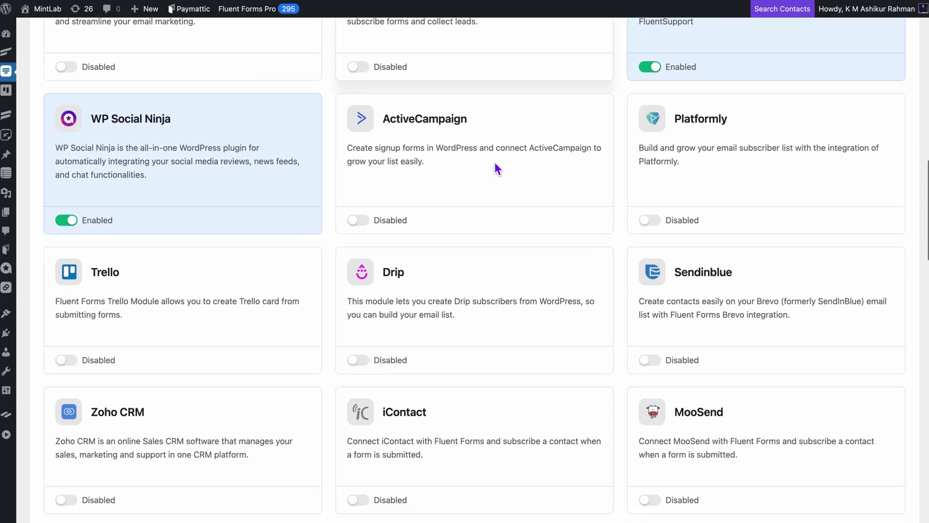
{"action": "scroll", "coordinate": [496, 164], "scroll_direction": "up", "scroll_amount": 14}
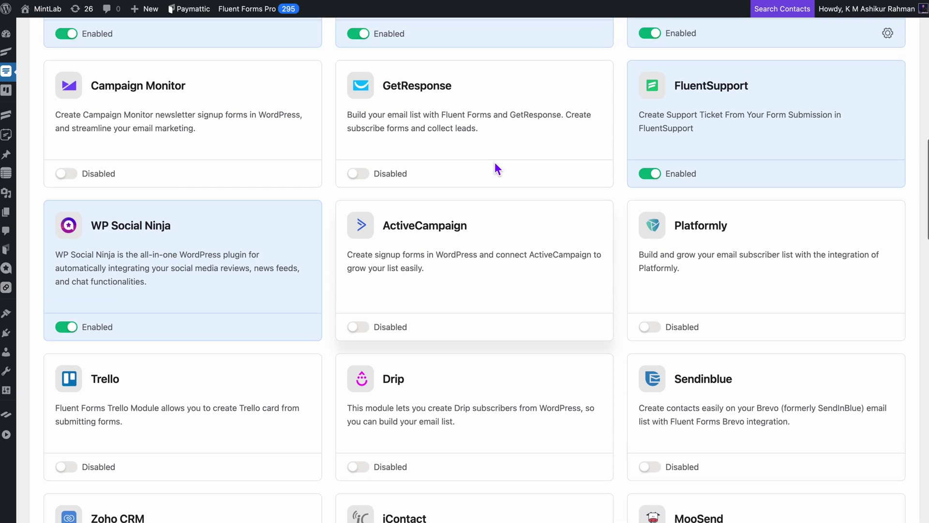
{"action": "scroll", "coordinate": [495, 161], "scroll_direction": "up", "scroll_amount": 1}
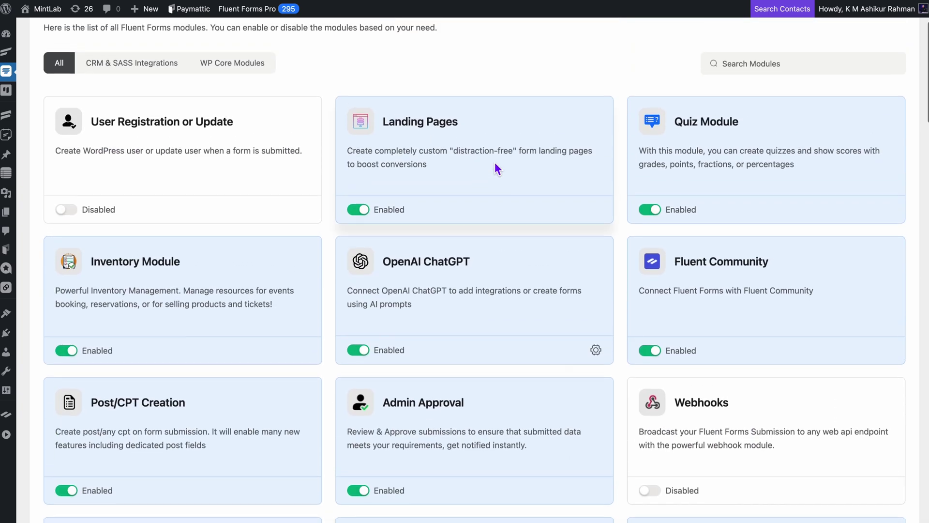
{"action": "left_click", "coordinate": [759, 63]}
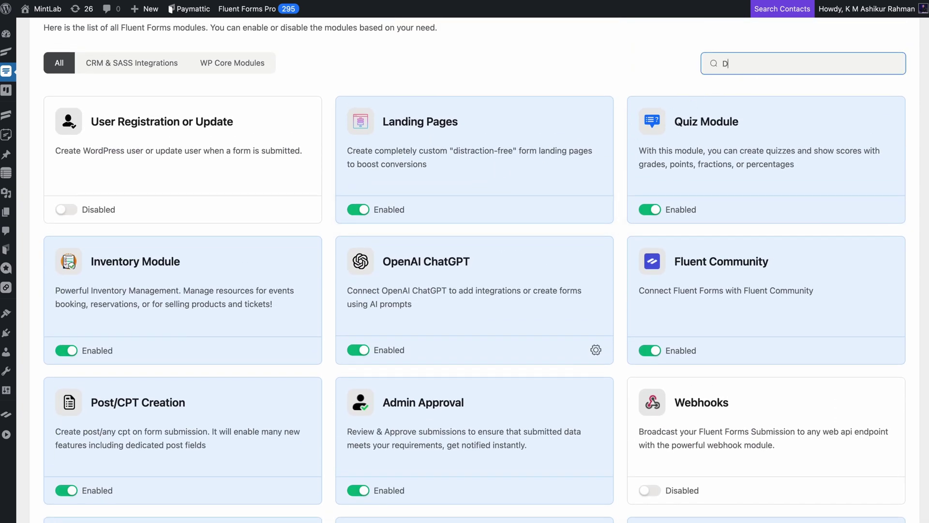
{"action": "type", "text": "Disco"}
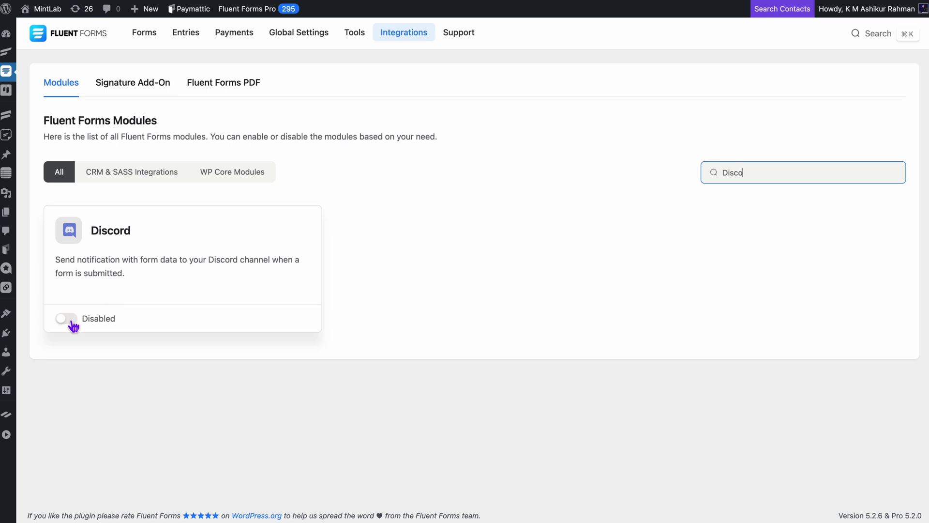
{"action": "left_click", "coordinate": [70, 320]}
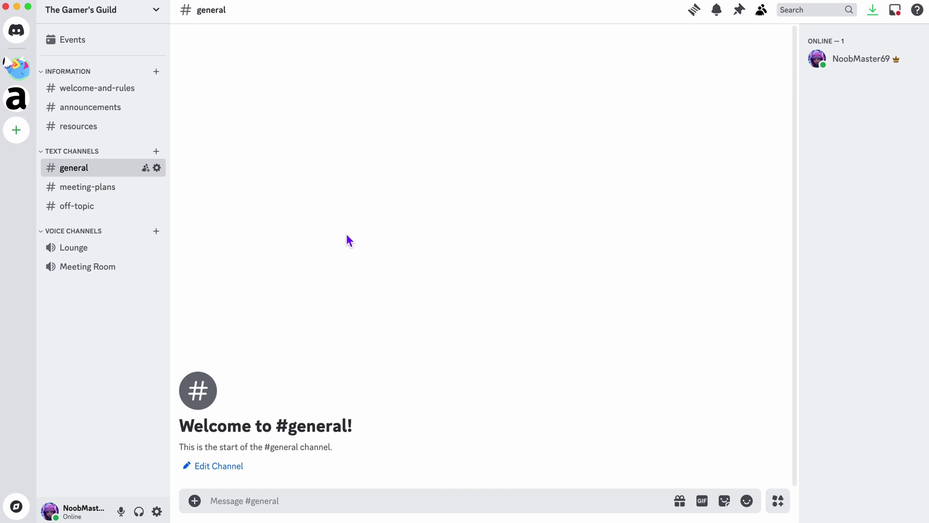
- Add a text channel named form-alerts under Text Channels in The Gamer's Guild server
{"action": "left_click", "coordinate": [18, 136]}
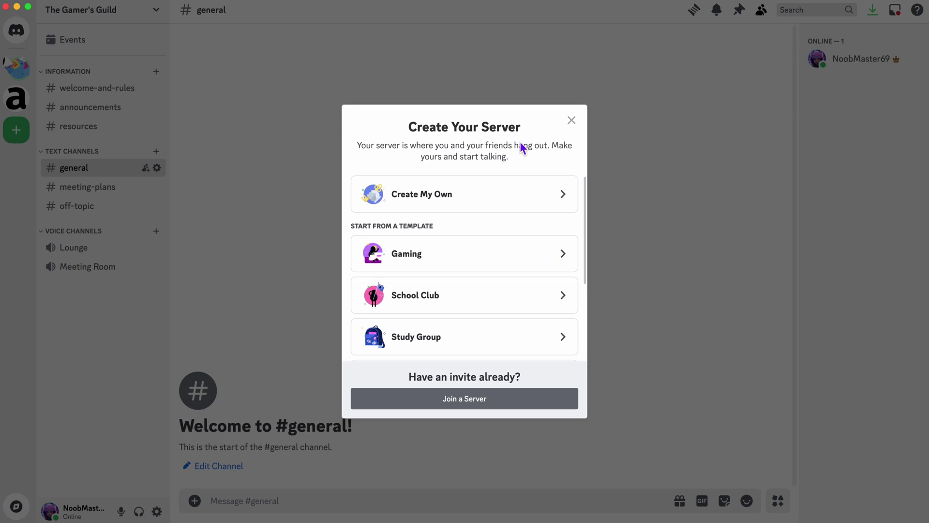
{"action": "left_click", "coordinate": [572, 121]}
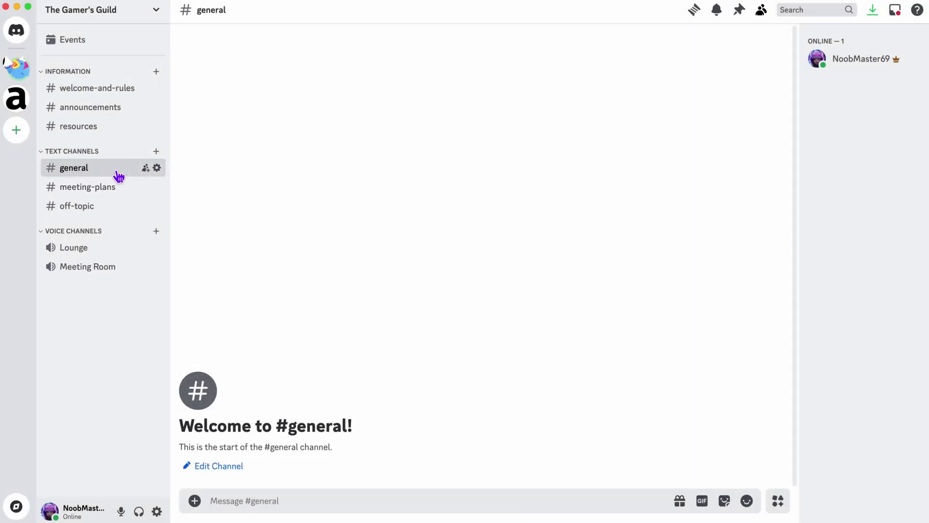
{"action": "left_click", "coordinate": [156, 152]}
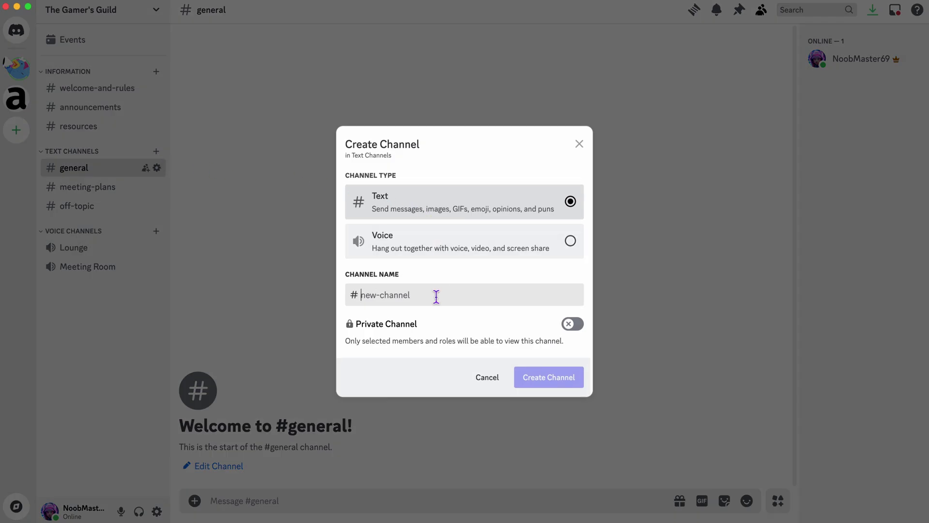
{"action": "type", "text": "form-alerts"}
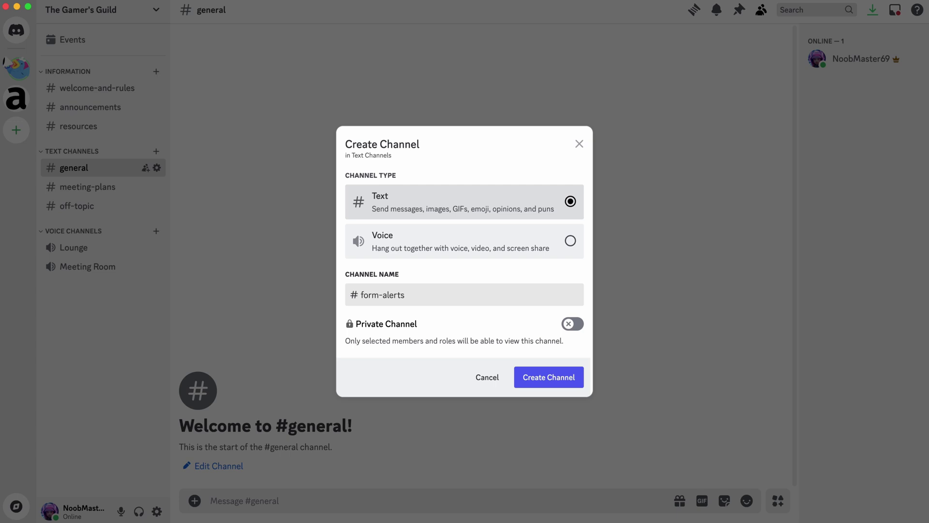
{"action": "left_click", "coordinate": [553, 383]}
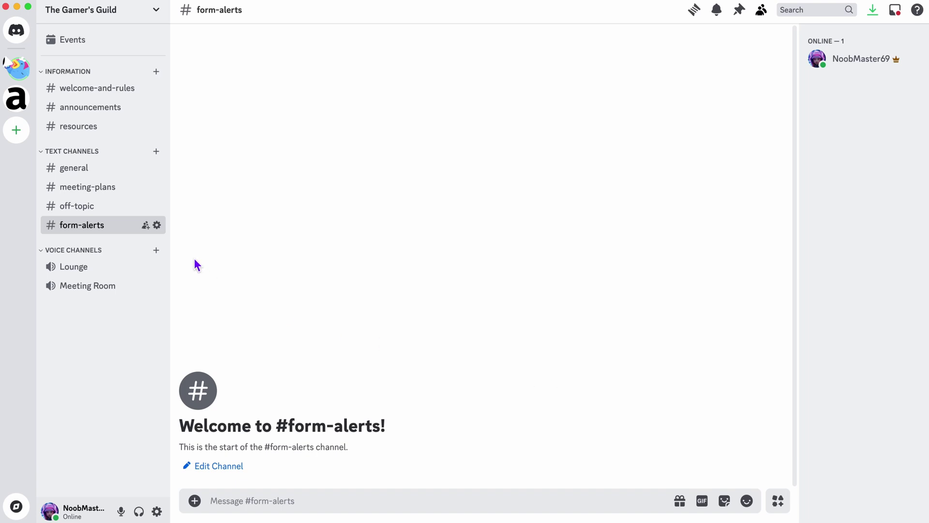
- Create the Spidey Bot webhook in form-alerts' Integrations settings and copy its webhook URL
{"action": "left_click", "coordinate": [160, 227]}
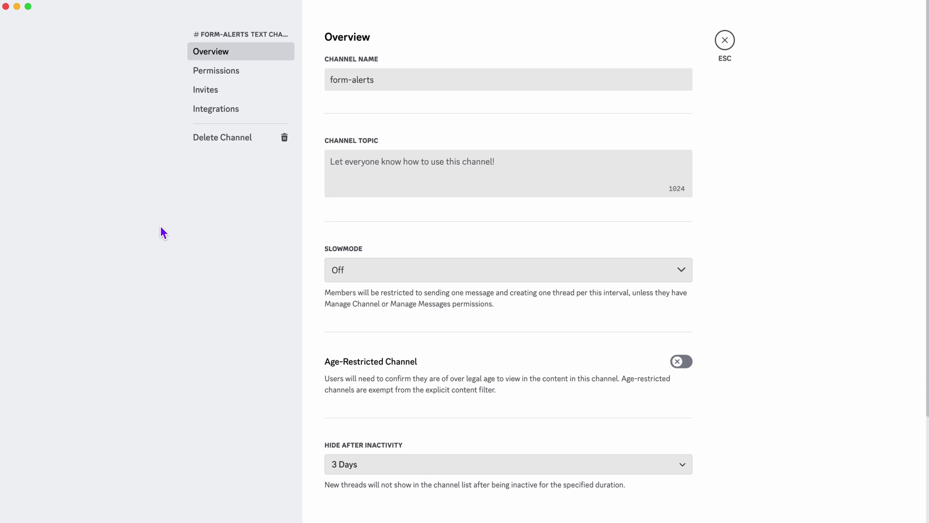
{"action": "left_click", "coordinate": [230, 110]}
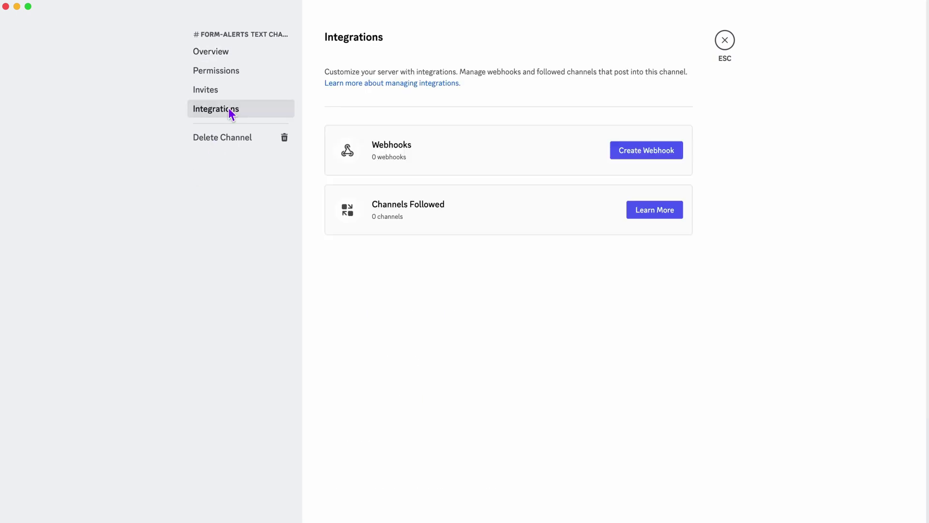
{"action": "left_click", "coordinate": [664, 152]}
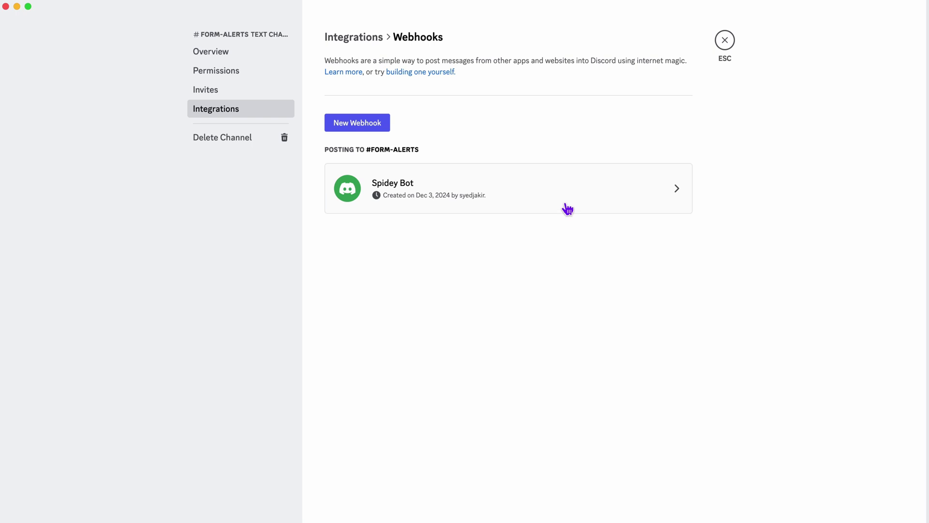
{"action": "left_click", "coordinate": [563, 203]}
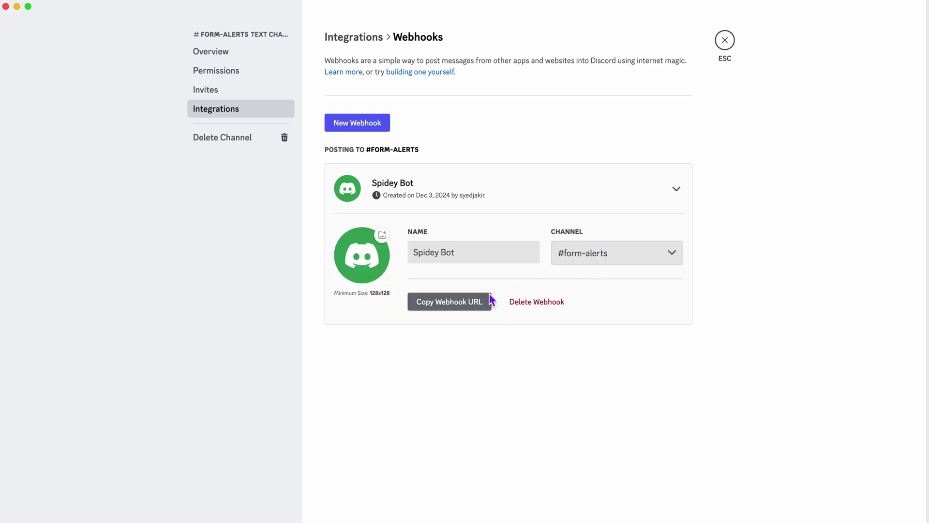
{"action": "left_click", "coordinate": [449, 304]}
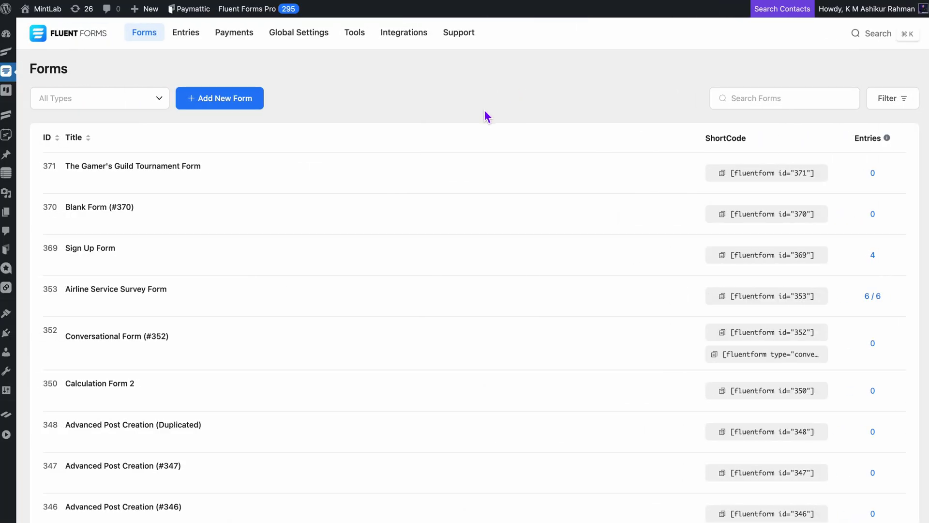
- Add a Discord integration feed from The Gamer's Guild Tournament Form's Configure Integrations
{"action": "mouse_move", "coordinate": [101, 189]}
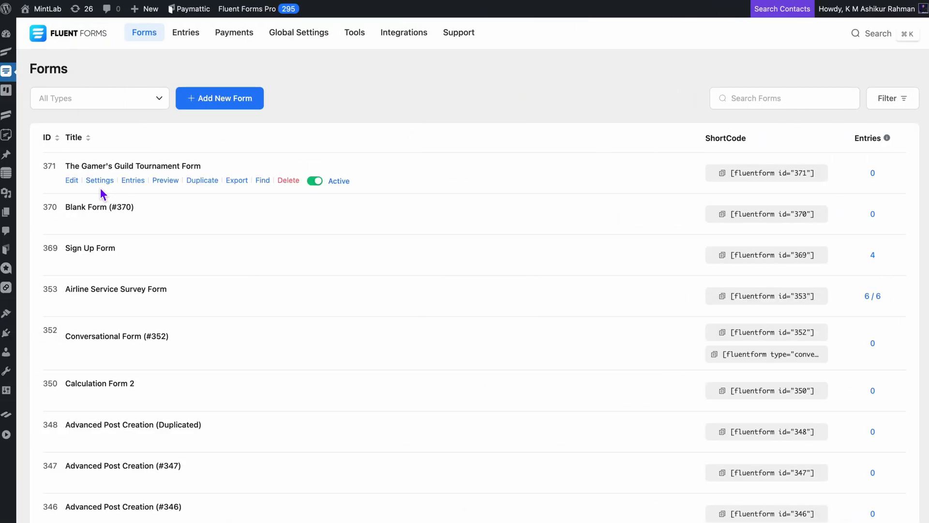
{"action": "left_click", "coordinate": [72, 180]}
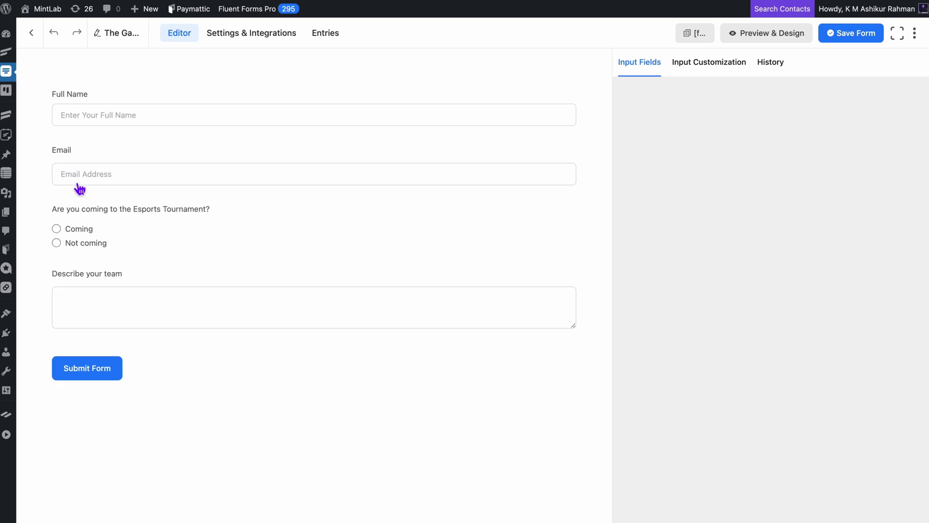
{"action": "left_click", "coordinate": [245, 35]}
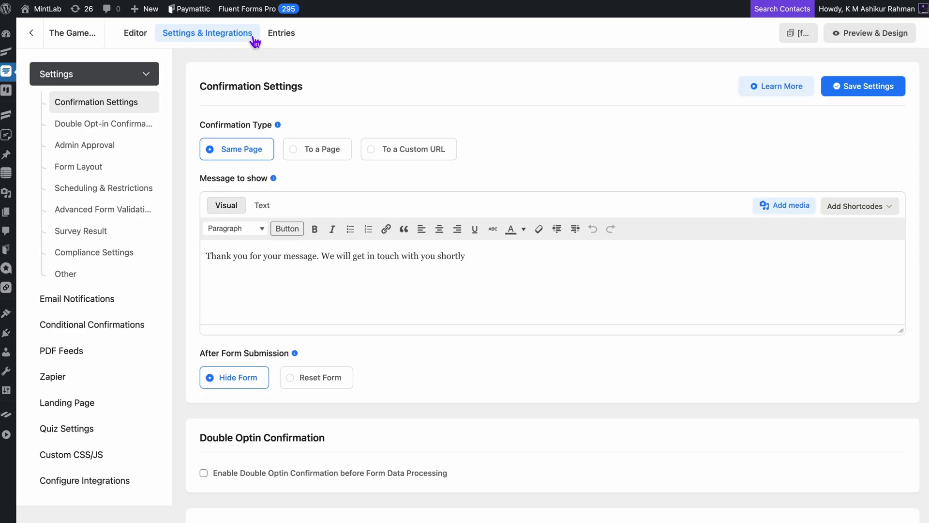
{"action": "left_click", "coordinate": [117, 482]}
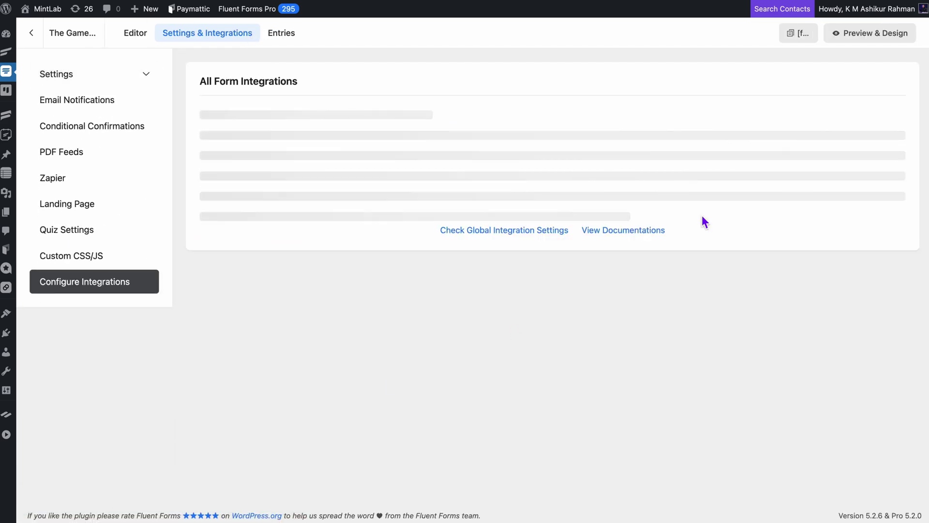
{"action": "left_click", "coordinate": [826, 92]}
{"action": "scroll", "coordinate": [822, 213], "scroll_direction": "down", "scroll_amount": 1}
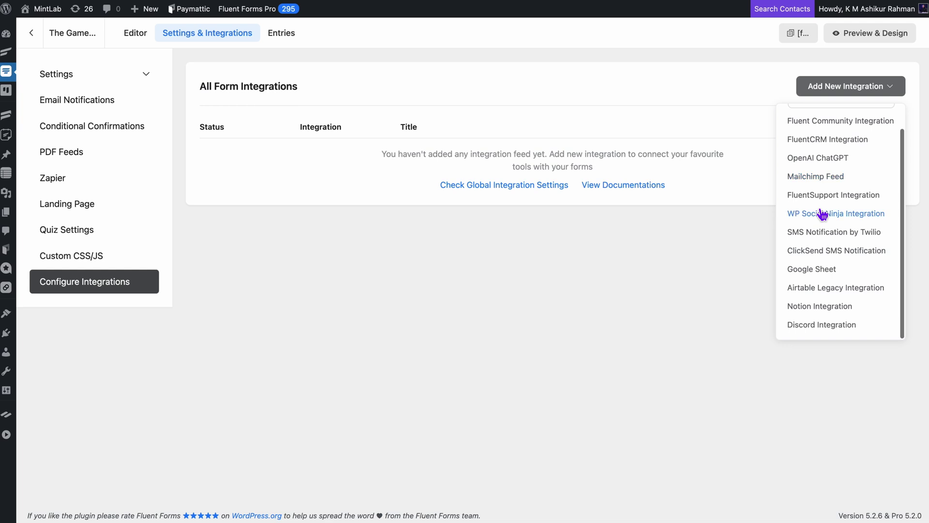
{"action": "left_click", "coordinate": [822, 325]}
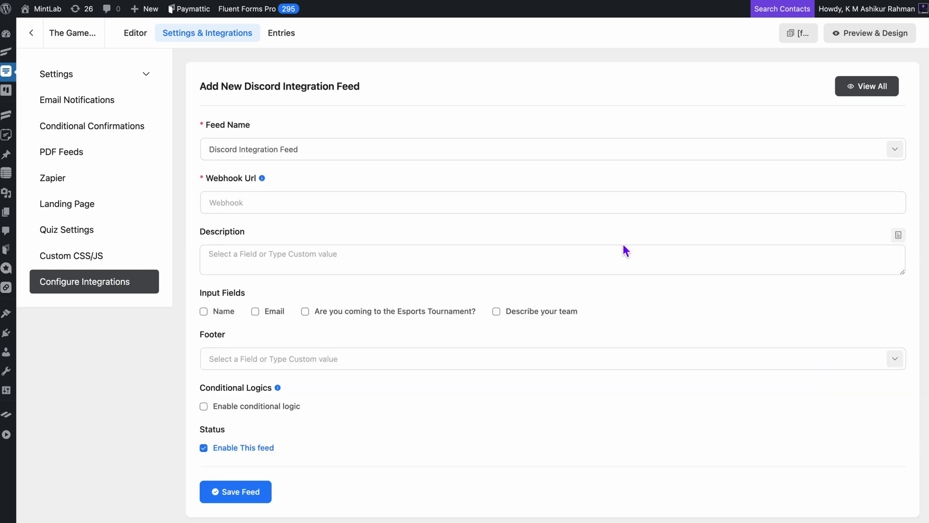
- Paste the webhook URL, rename the feed Discord Alert, and tick Name, Email and Describe your team
{"action": "left_click", "coordinate": [585, 207]}
{"action": "key", "text": "ctrl+v"}
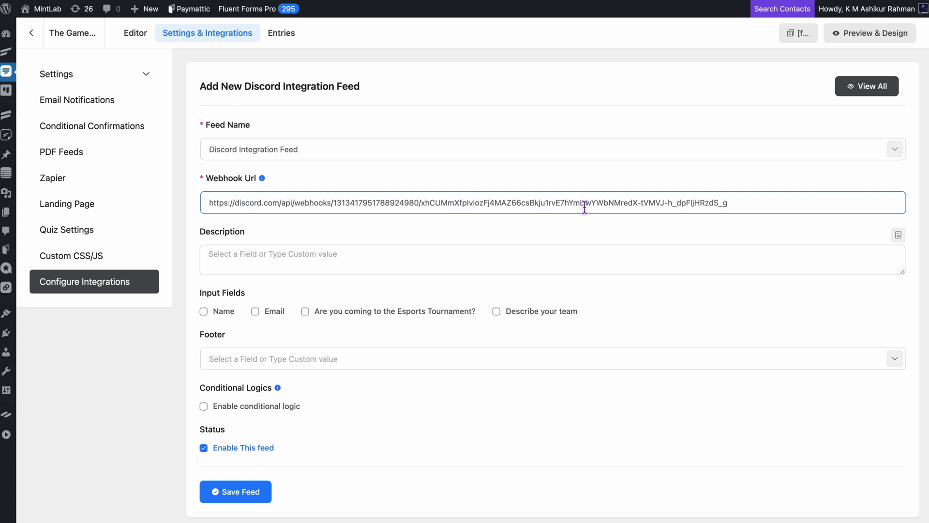
{"action": "left_click", "coordinate": [457, 152]}
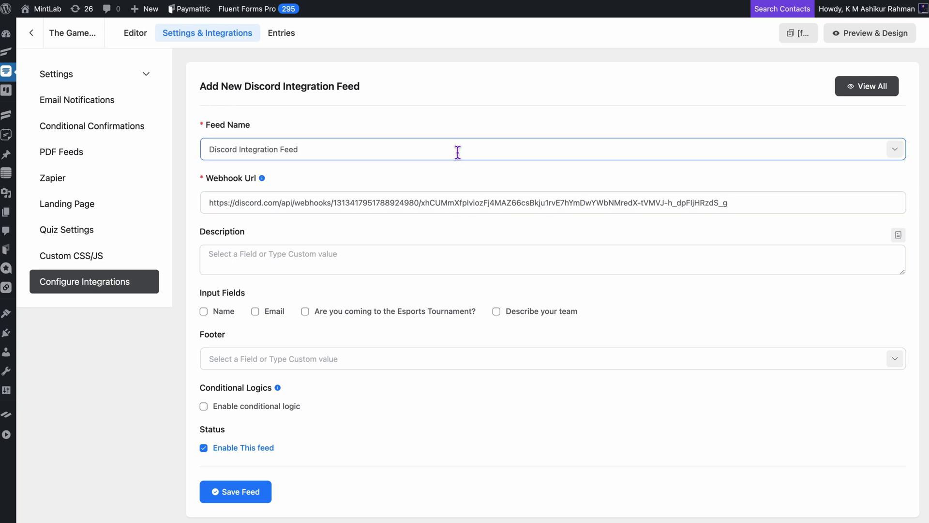
{"action": "key", "text": "alt+BackSpace"}
{"action": "key", "text": "alt+BackSpace"}
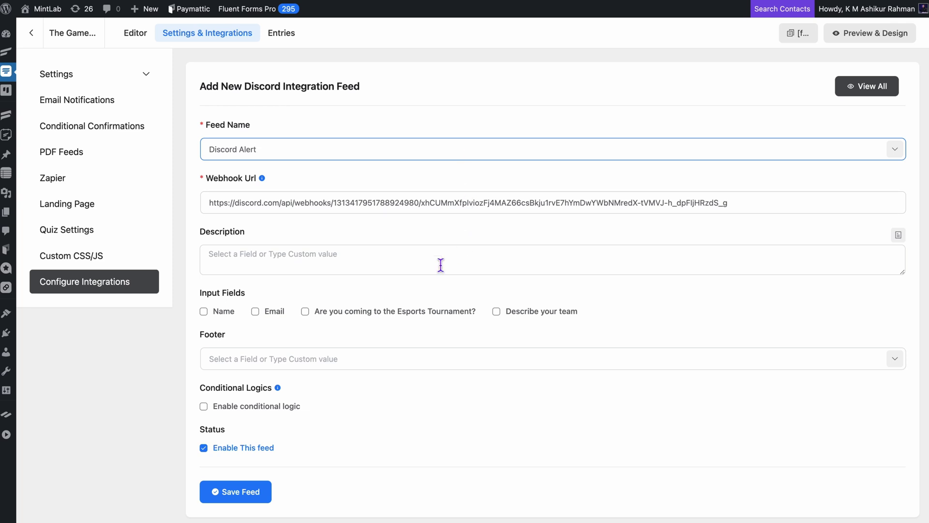
{"action": "left_click", "coordinate": [223, 314]}
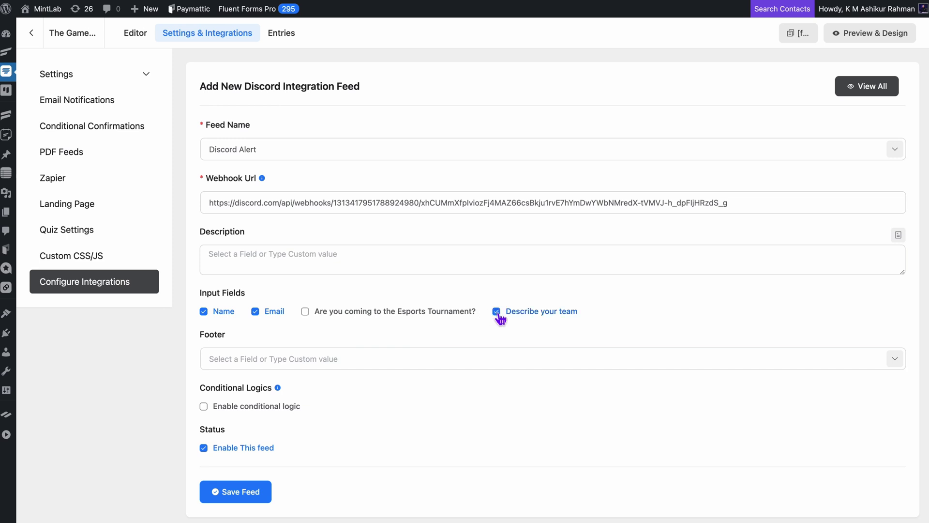
{"action": "left_click", "coordinate": [479, 265]}
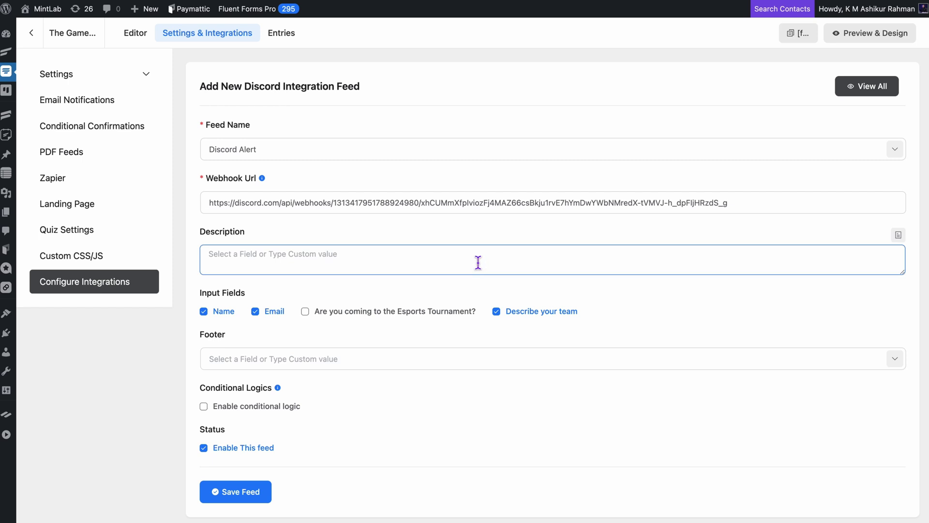
- Enable conditional logic: 'Are you coming to the Esports Tournament?' equal Not coming
{"action": "left_click", "coordinate": [424, 359]}
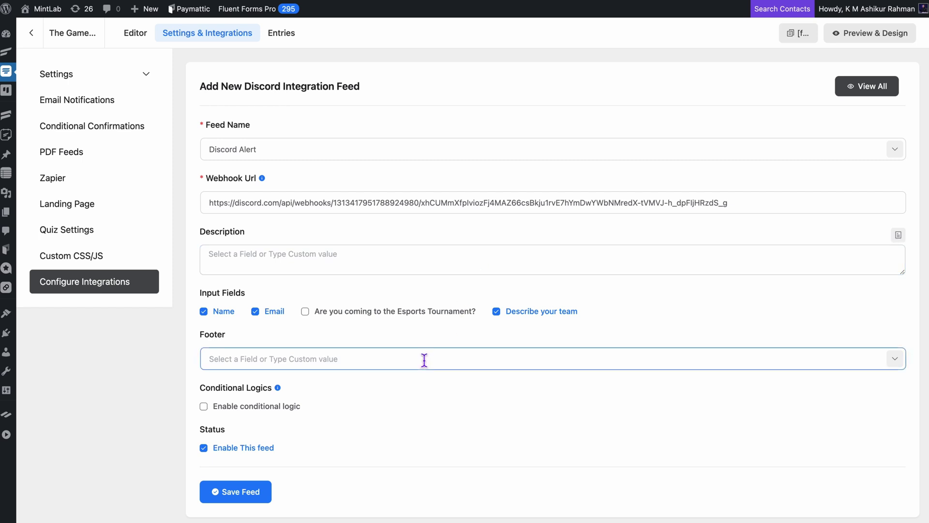
{"action": "left_click", "coordinate": [204, 407]}
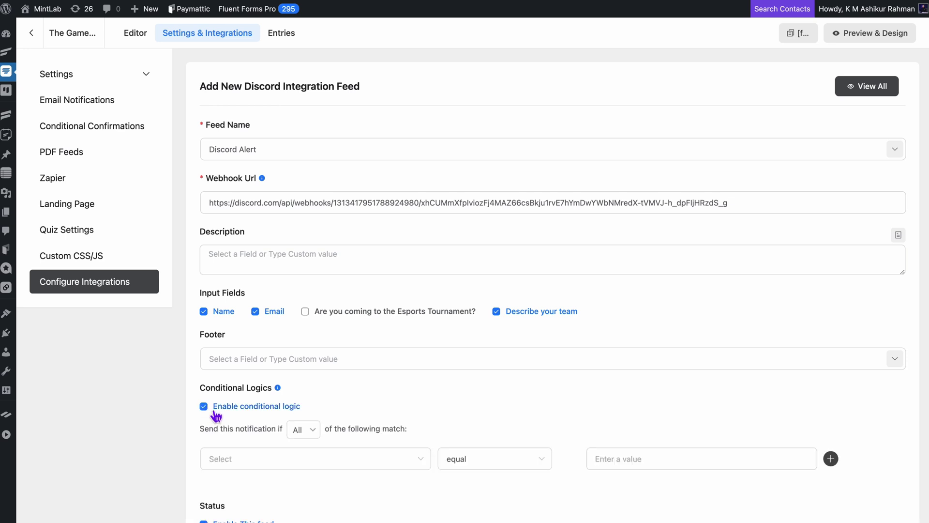
{"action": "left_click", "coordinate": [406, 463]}
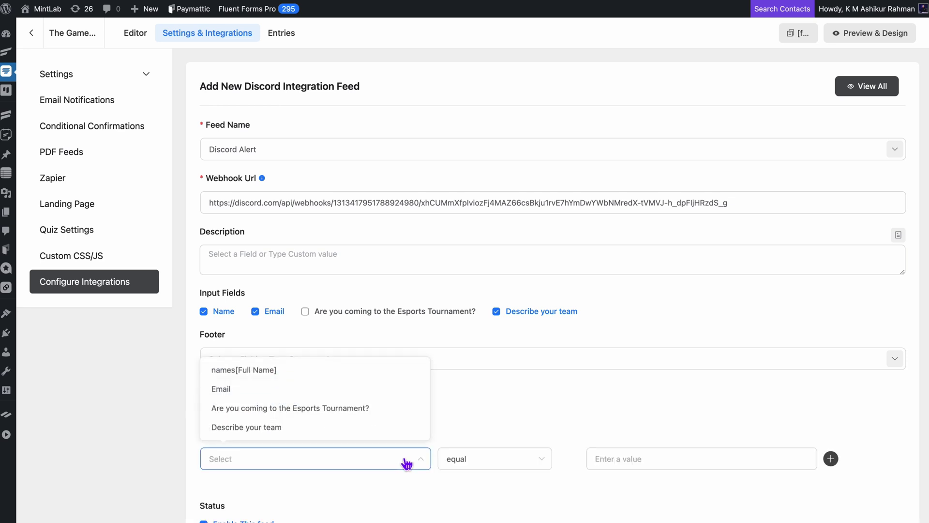
{"action": "left_click", "coordinate": [373, 414]}
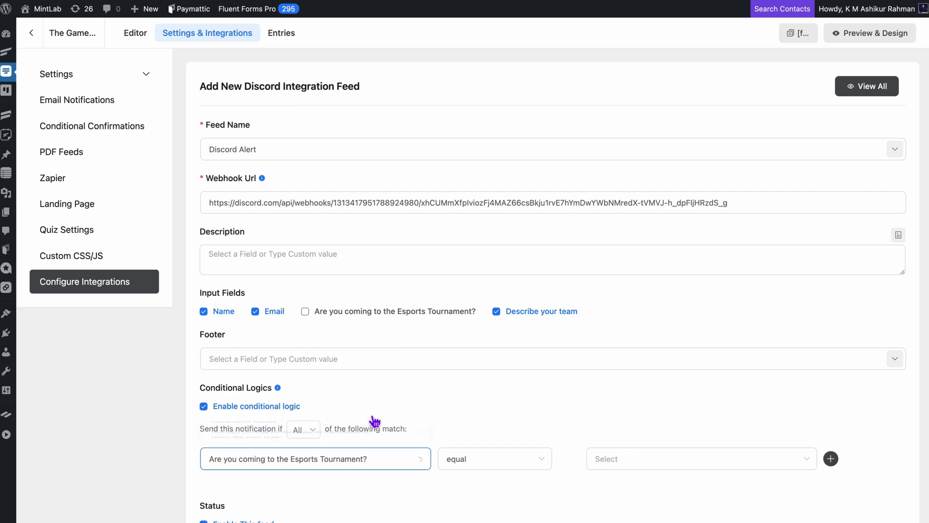
{"action": "left_click", "coordinate": [622, 458]}
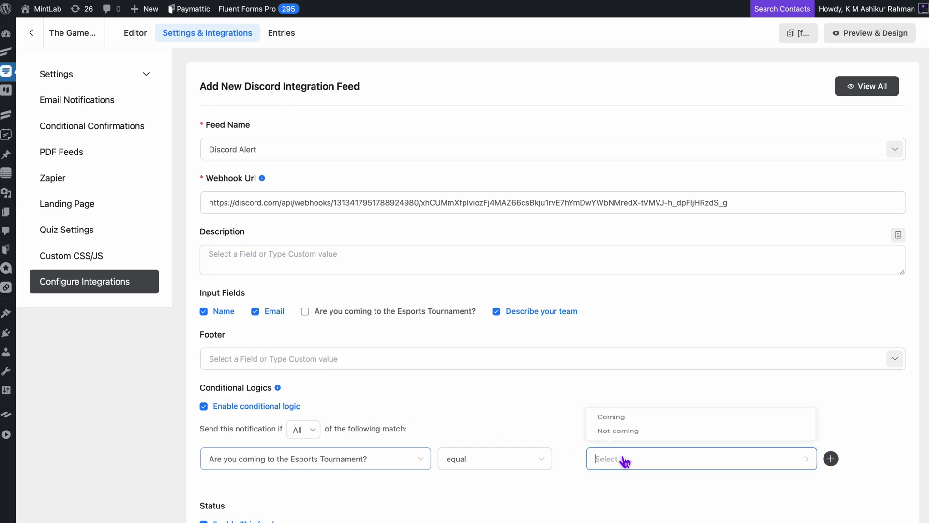
{"action": "left_click", "coordinate": [624, 428]}
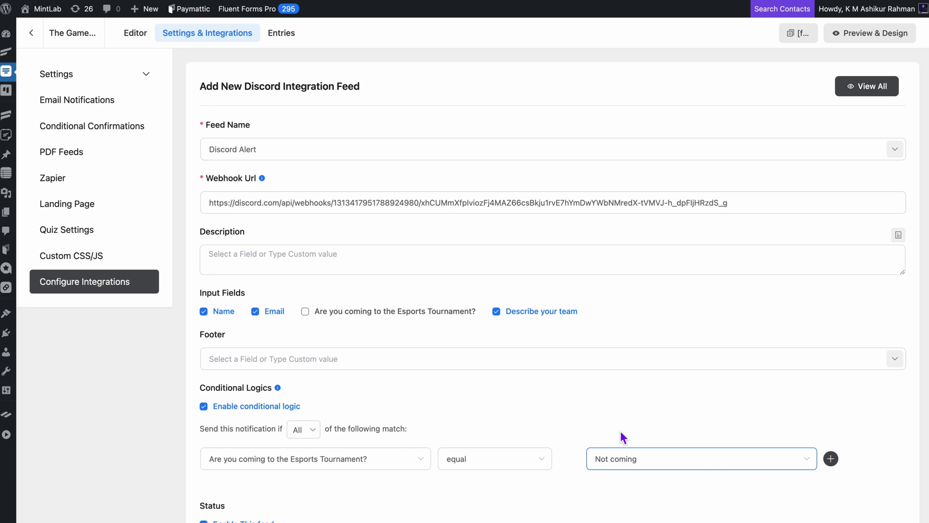
{"action": "scroll", "coordinate": [621, 432], "scroll_direction": "down", "scroll_amount": 3}
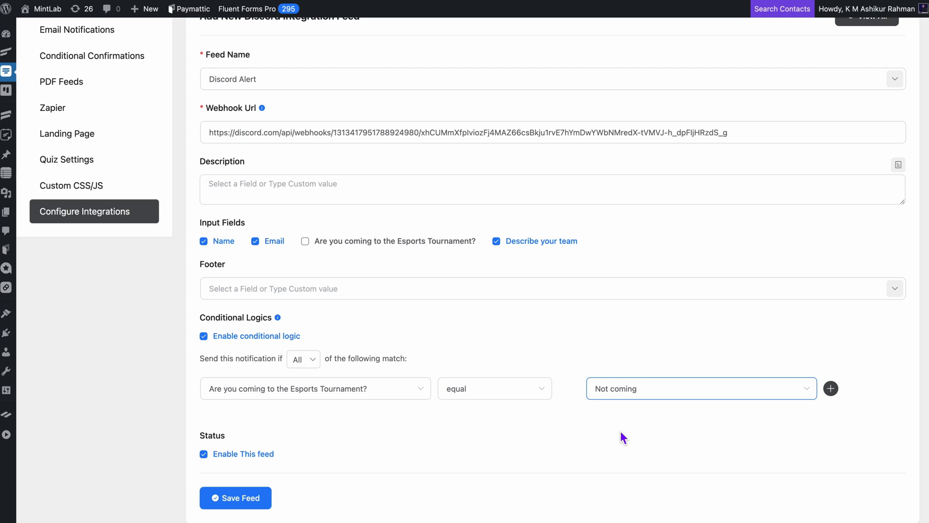
- Save the Discord feed and submit a preview test entry answering Not coming
{"action": "left_click", "coordinate": [270, 500]}
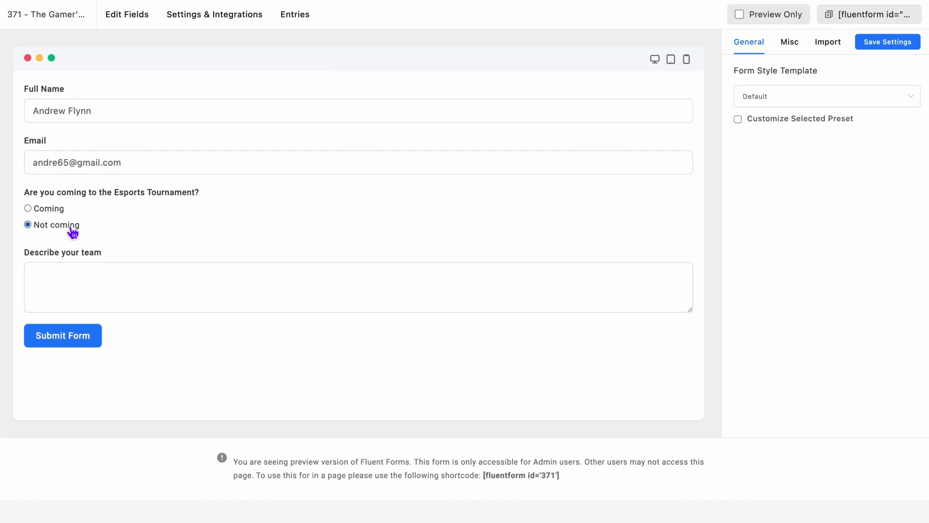
{"action": "left_click", "coordinate": [92, 335]}
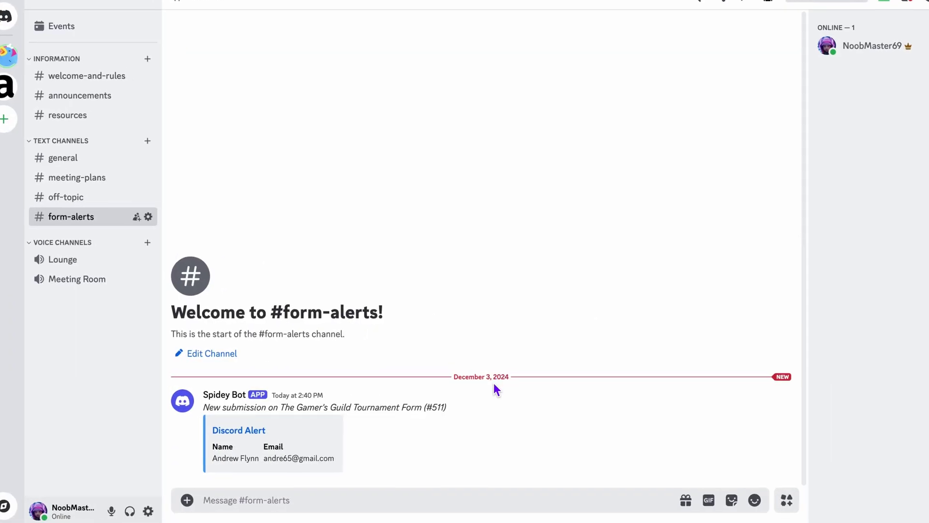